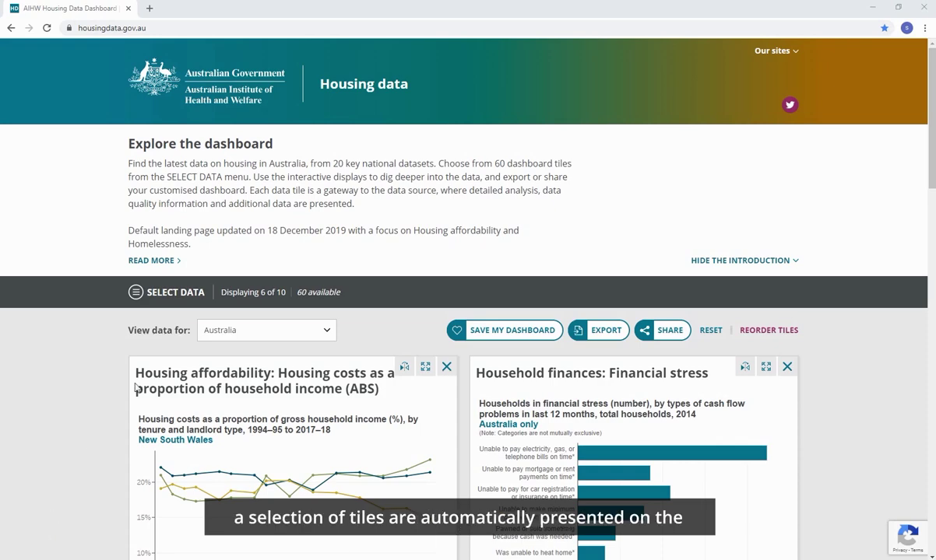
# Step: Collapse the introduction text above the dashboard tiles
pyautogui.click(736, 263)
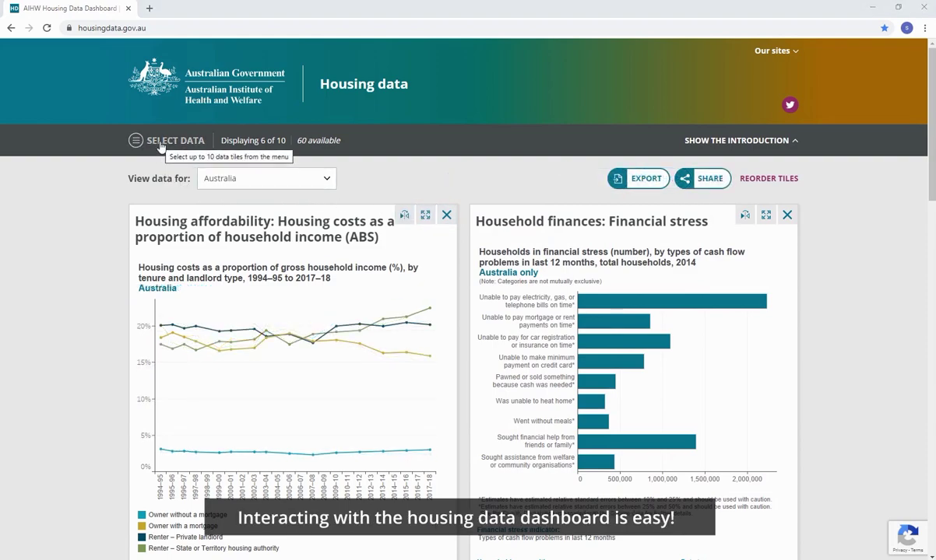
# Step: Clear all chosen data topics and select every Homelessness topic
pyautogui.click(161, 144)
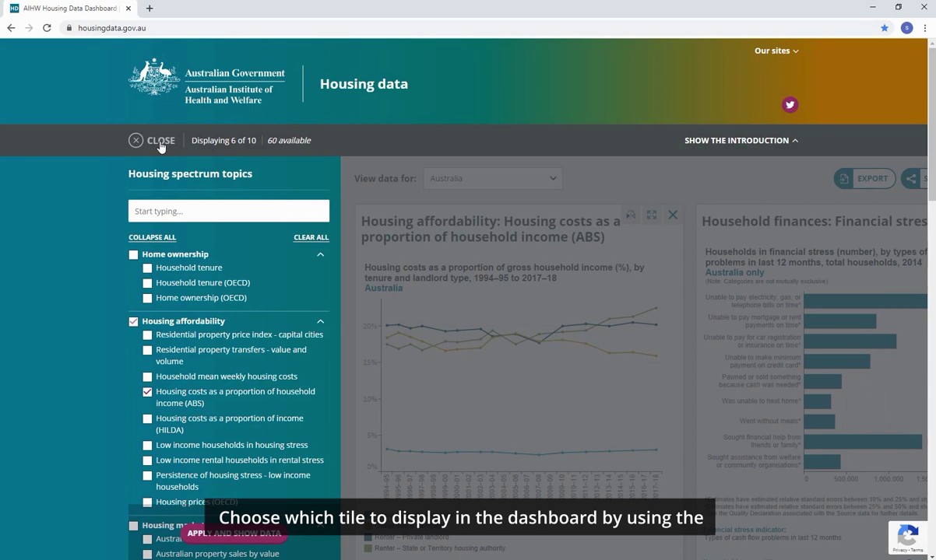
pyautogui.click(311, 239)
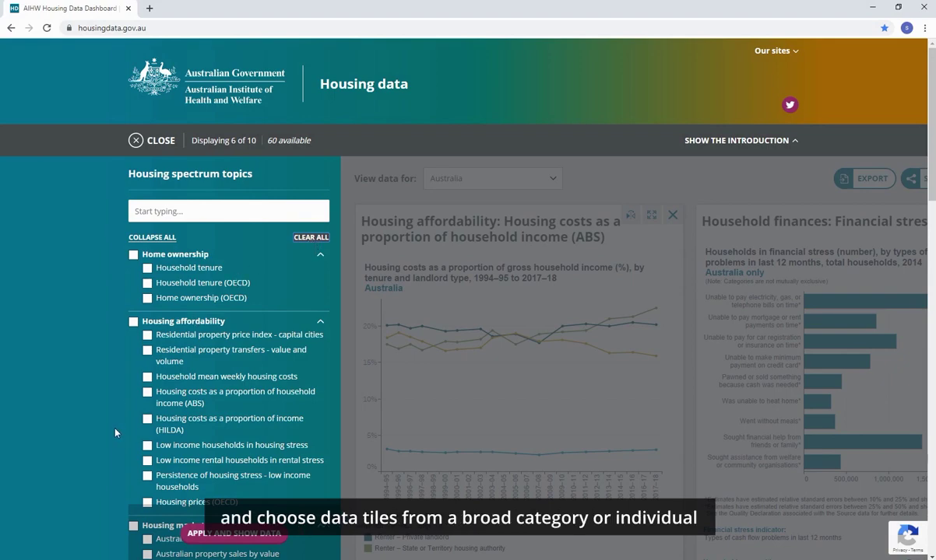
pyautogui.scroll(-10, 115, 433)
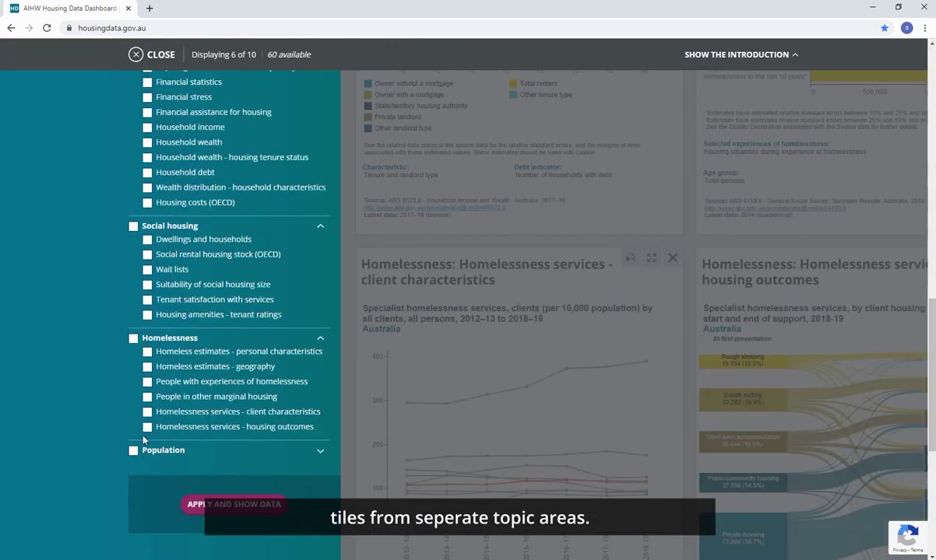
pyautogui.scroll(-2, 143, 441)
pyautogui.click(133, 249)
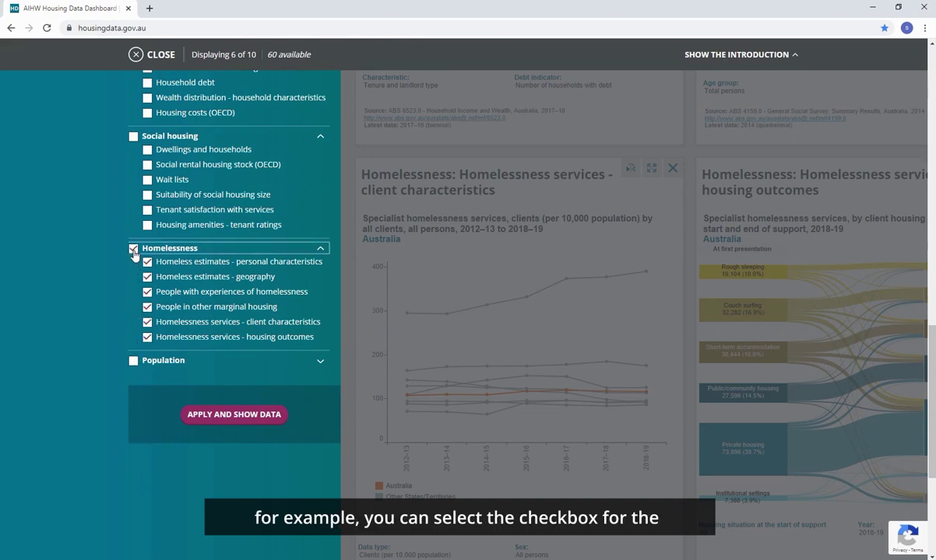
# Step: Add LGA population change and Rental Affordability Index - postcode, then apply the topics
pyautogui.click(321, 363)
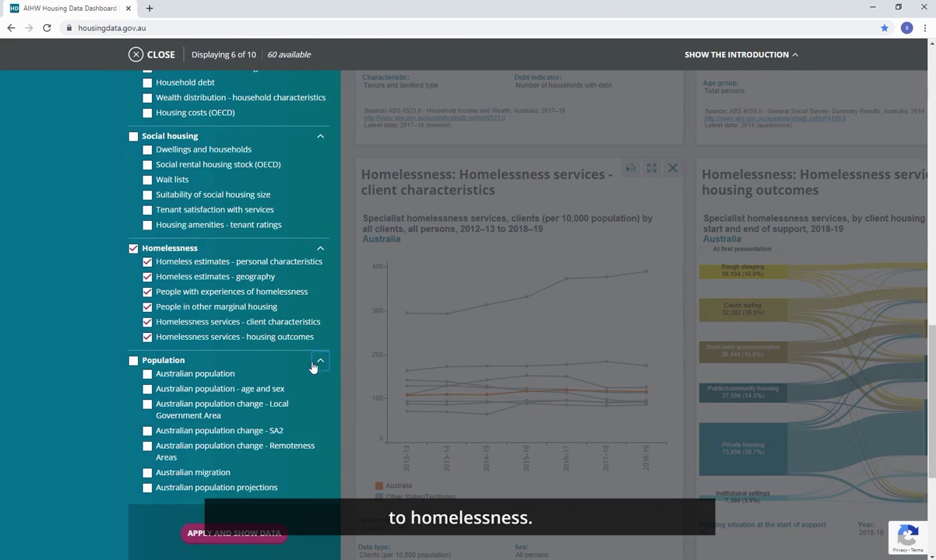
pyautogui.click(177, 412)
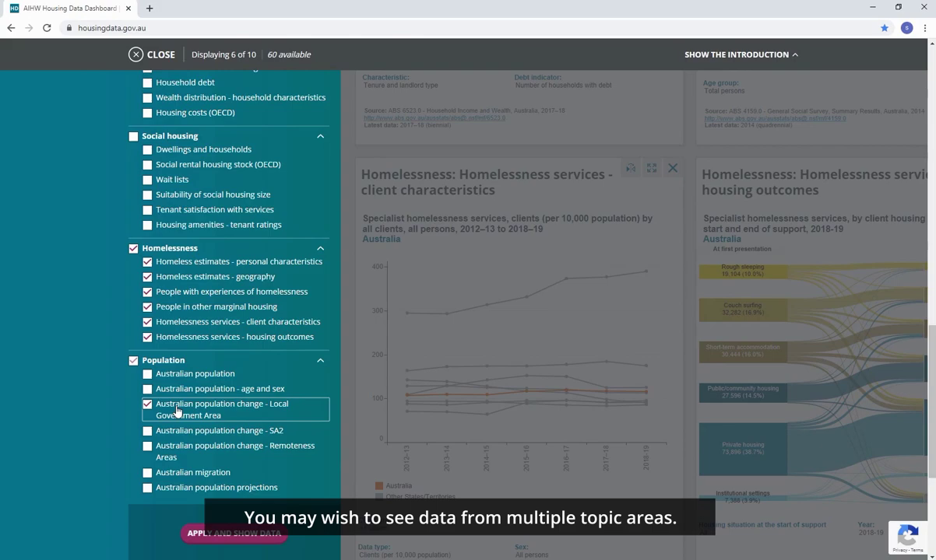
pyautogui.scroll(15, 177, 412)
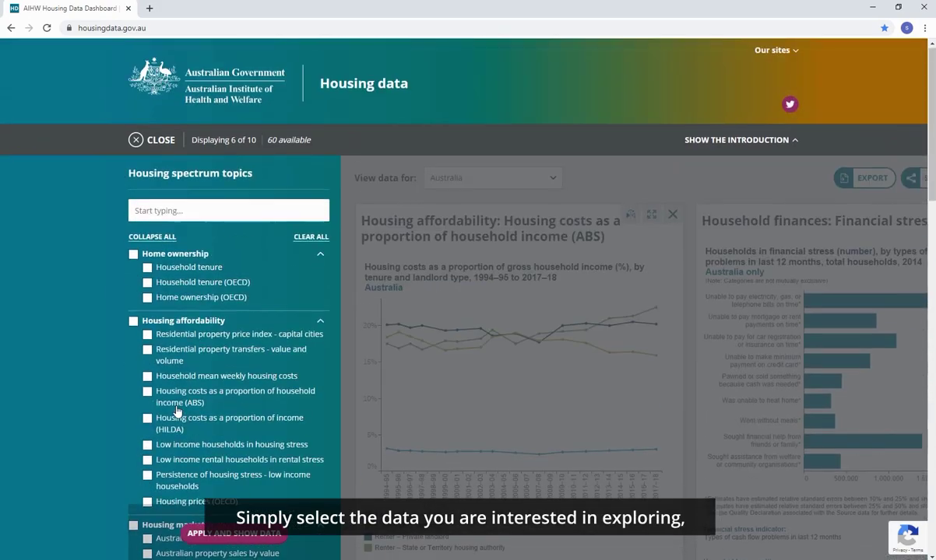
pyautogui.click(182, 211)
pyautogui.write('affordability')
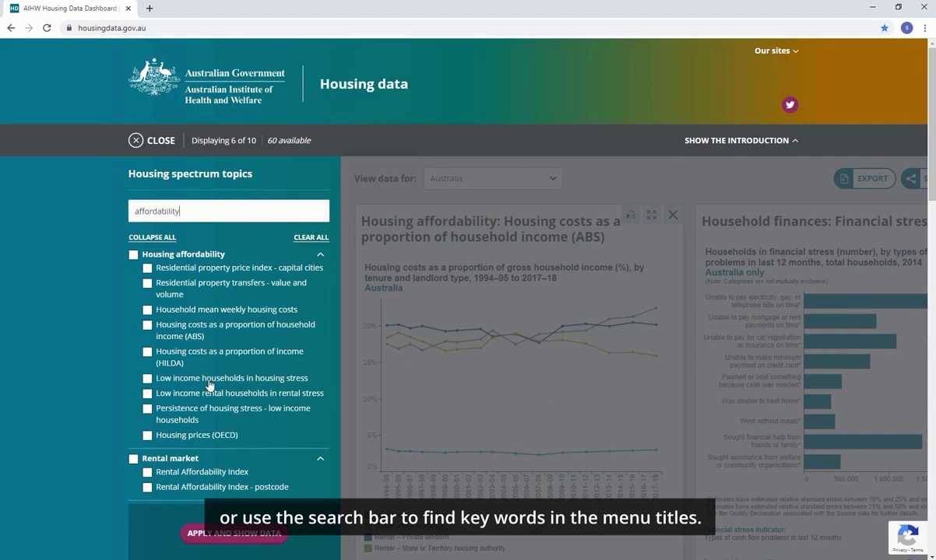
pyautogui.click(169, 487)
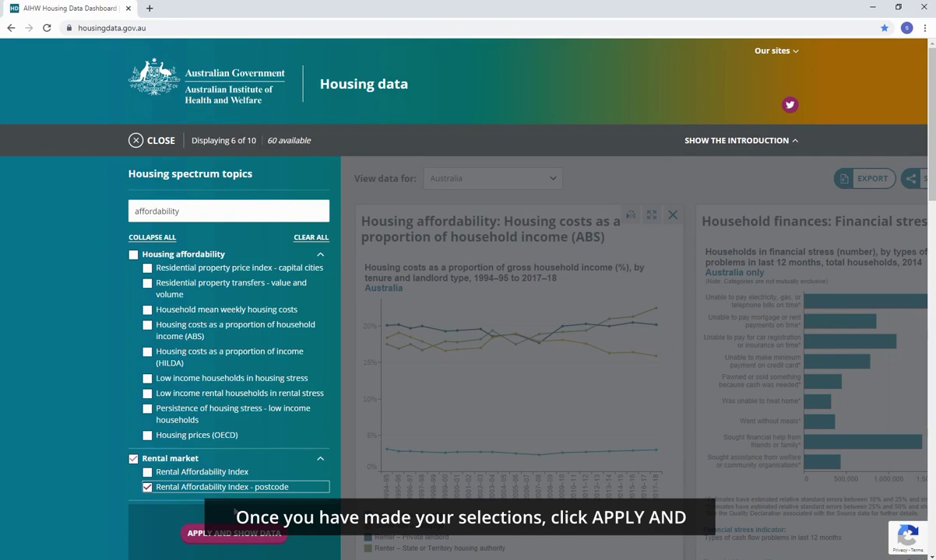
pyautogui.click(230, 535)
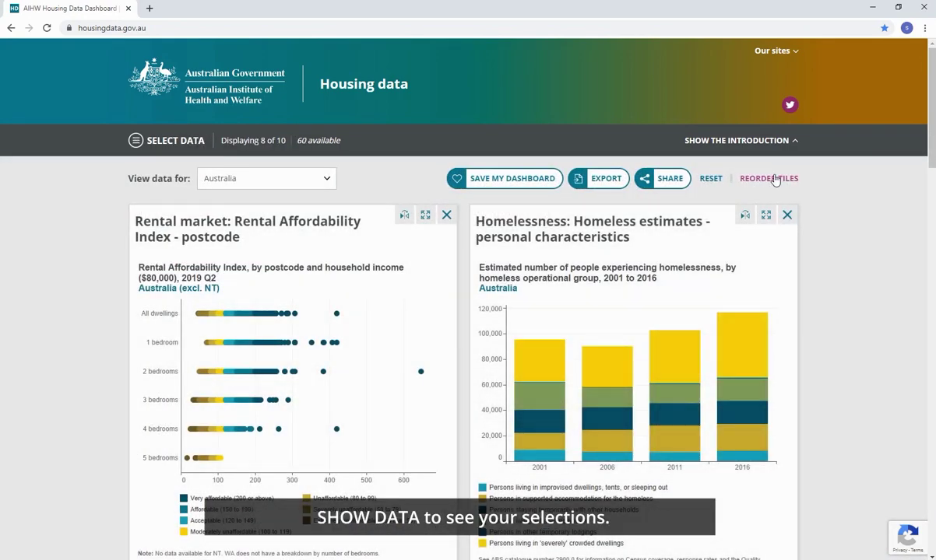
# Step: Move Homeless estimates - geography and LGA population change tiles to first and second, then save
pyautogui.click(775, 178)
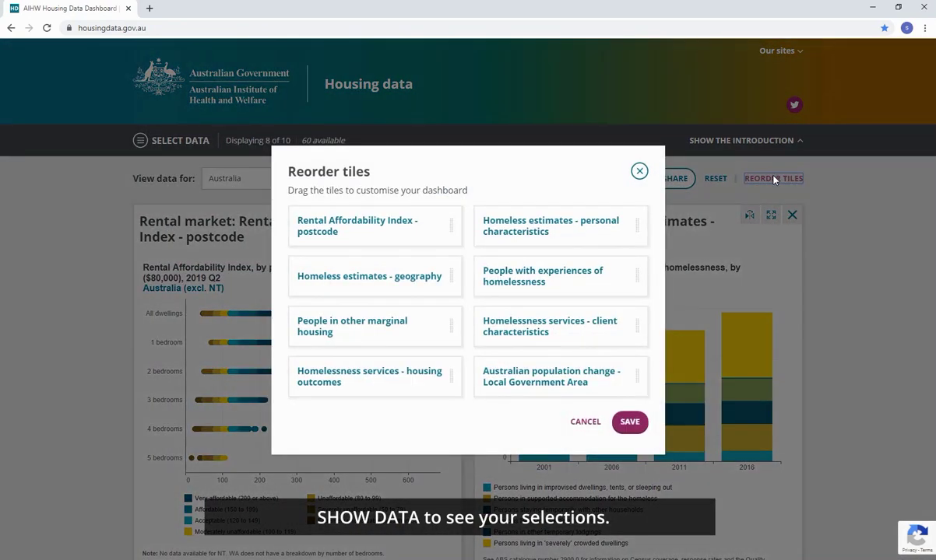
pyautogui.moveTo(434, 270); pyautogui.dragTo(435, 216)
pyautogui.moveTo(637, 376); pyautogui.dragTo(633, 191)
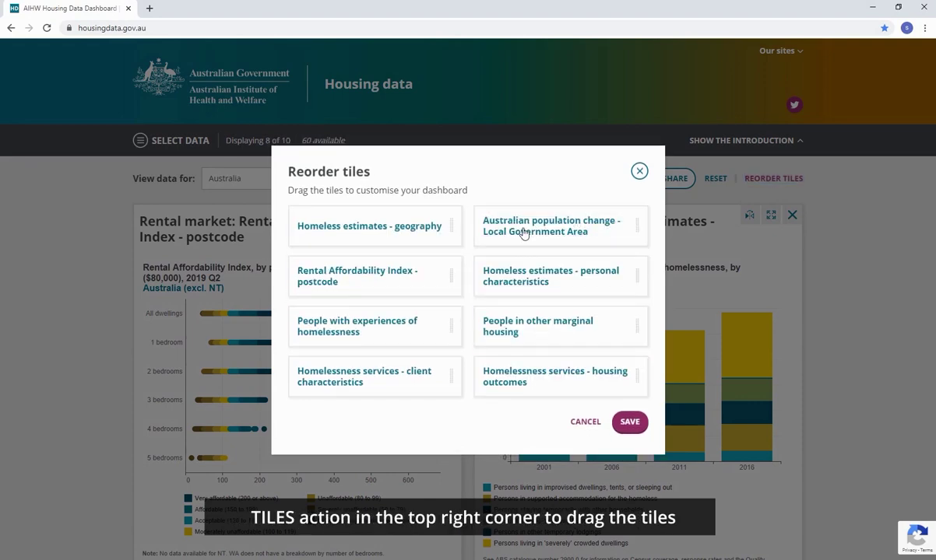
pyautogui.click(629, 424)
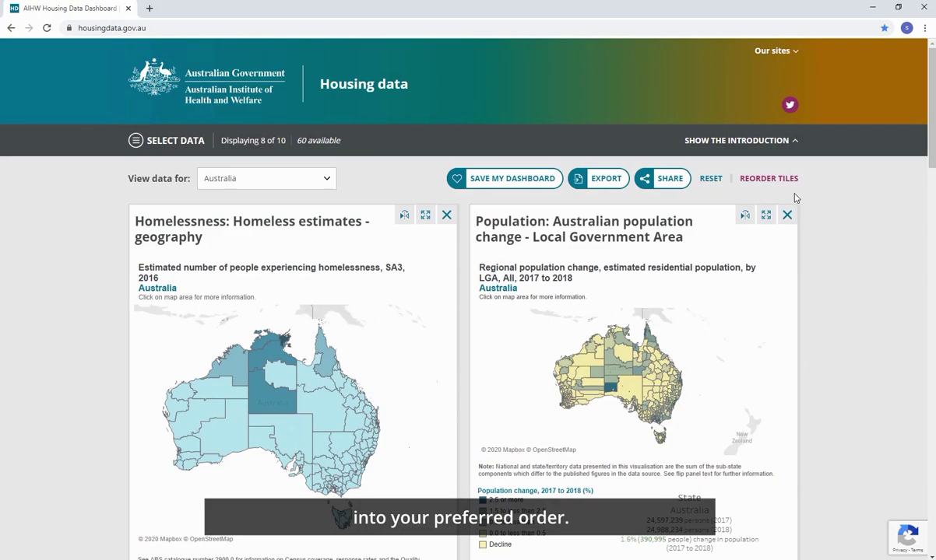
# Step: Remove the People in other marginal housing and People with experiences of homelessness tiles
pyautogui.scroll(-6, 795, 198)
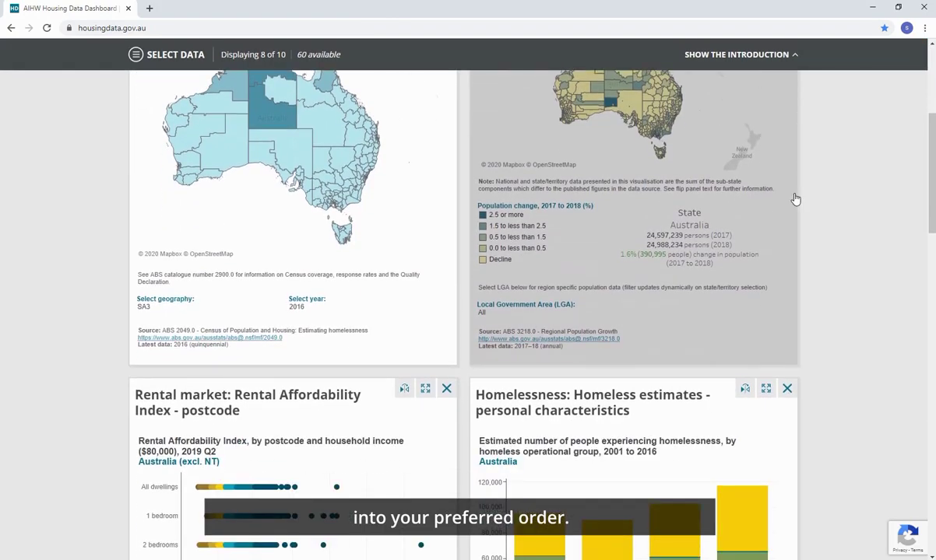
pyautogui.scroll(-7, 795, 198)
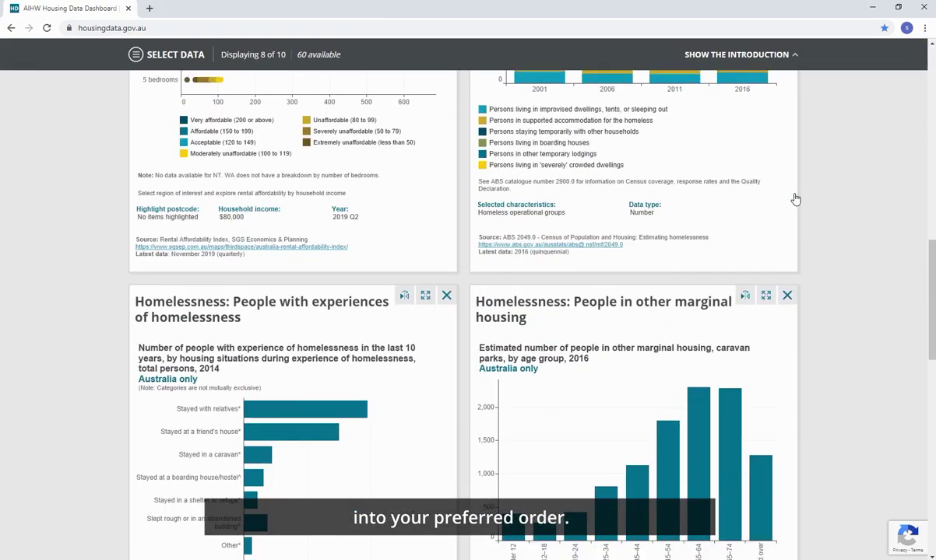
pyautogui.scroll(-1, 795, 198)
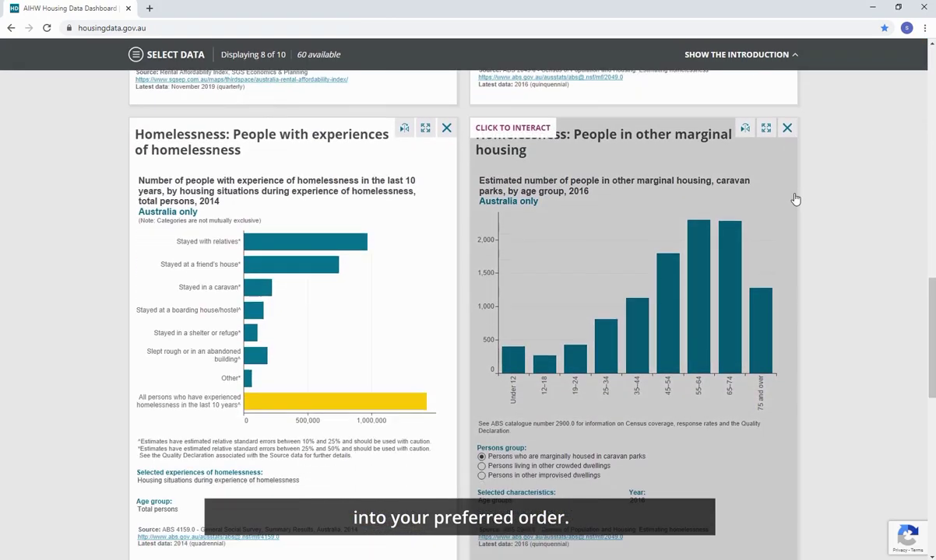
pyautogui.click(786, 128)
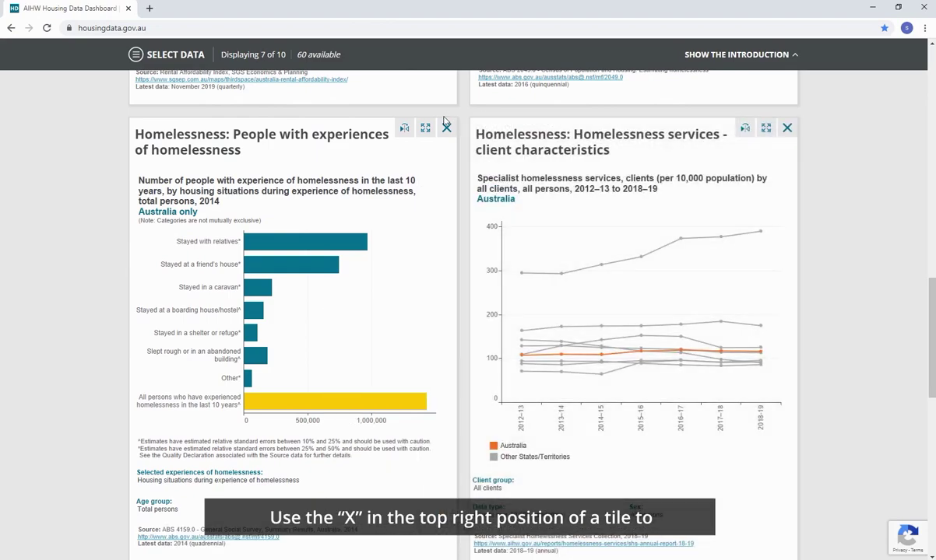
pyautogui.click(446, 128)
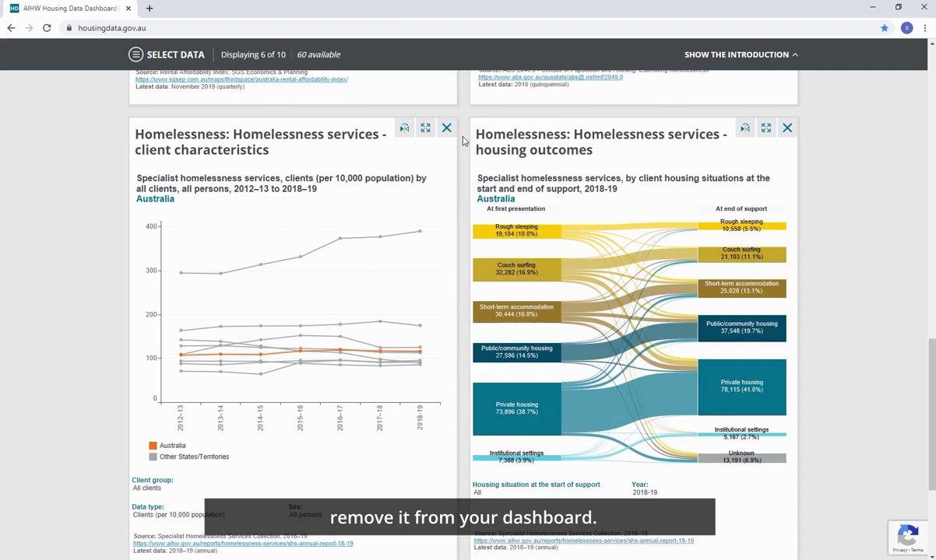
pyautogui.scroll(10, 462, 140)
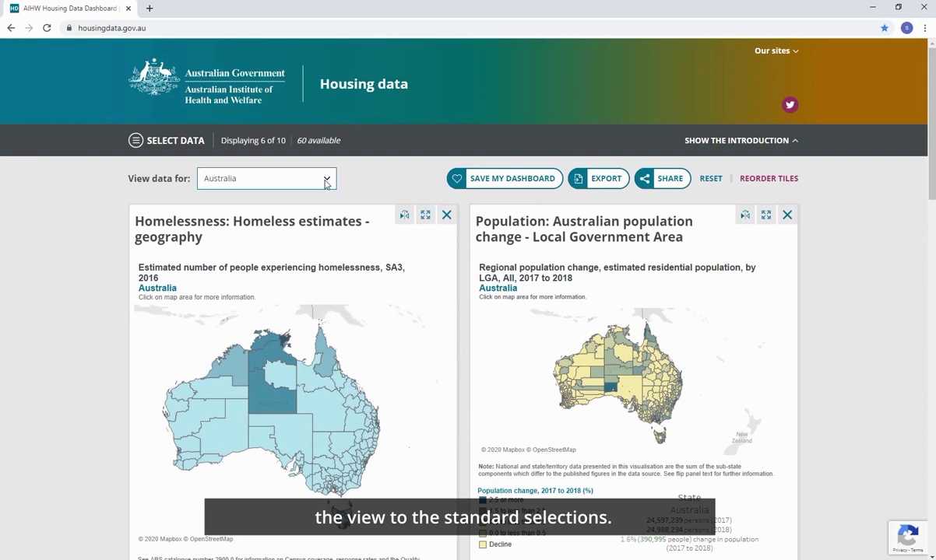
# Step: Set 'View data for' to New South Wales and scroll through the updated tiles
pyautogui.click(263, 187)
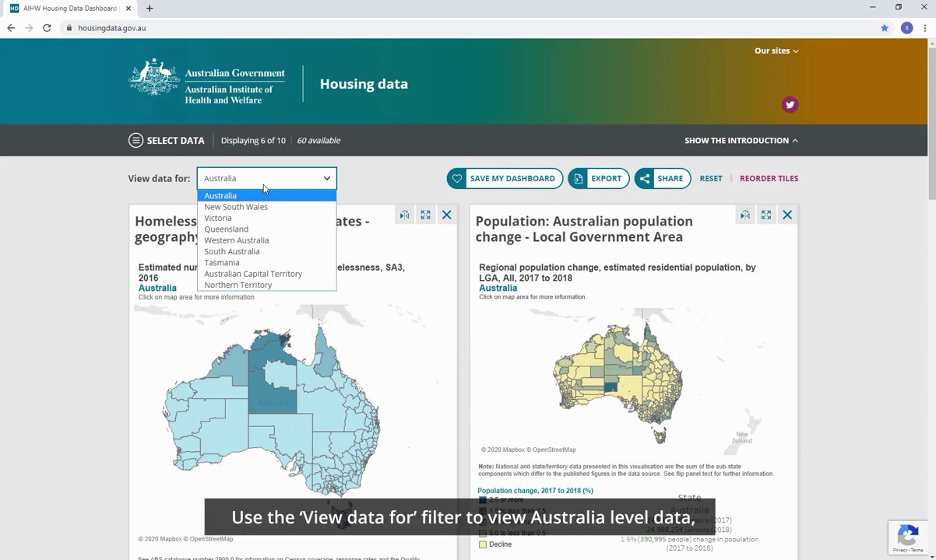
pyautogui.click(263, 207)
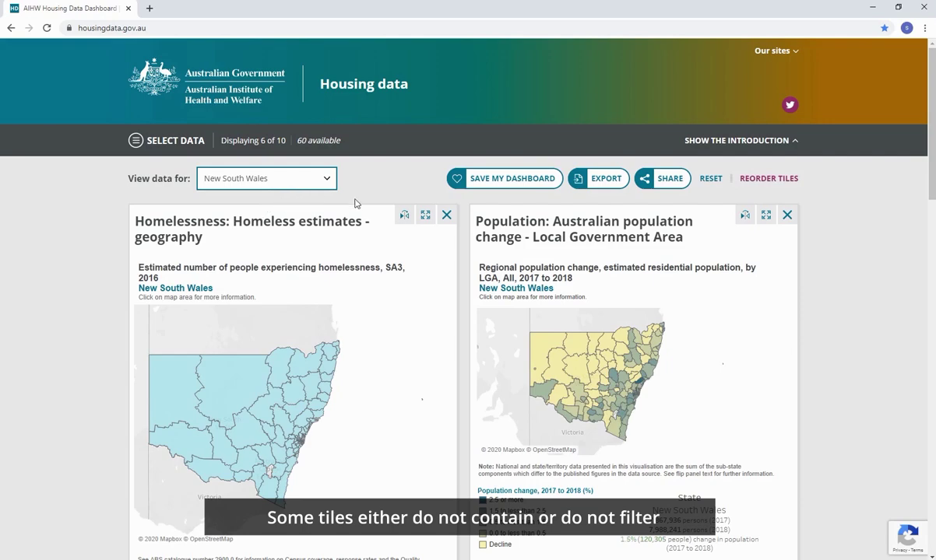
pyautogui.scroll(-5, 466, 273)
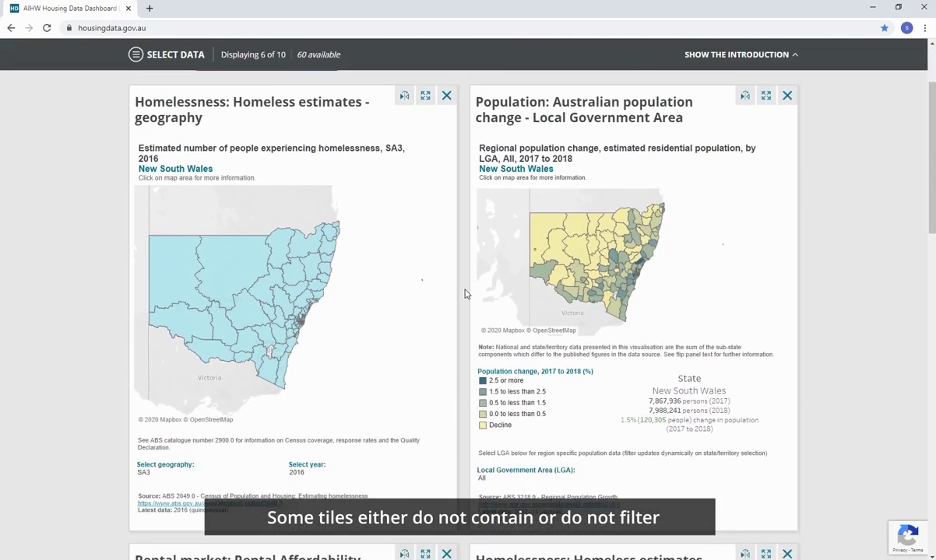
pyautogui.scroll(-1, 465, 294)
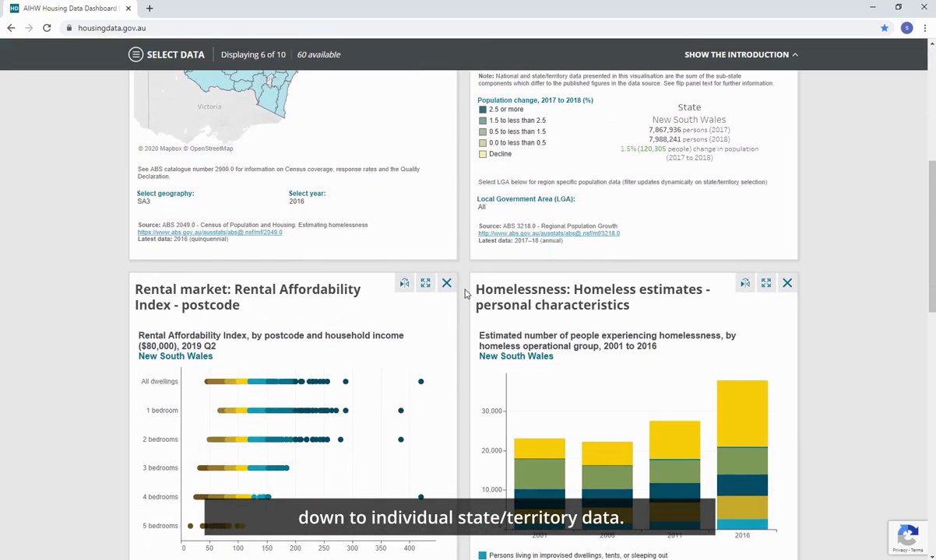
pyautogui.scroll(-5, 465, 294)
# Step: Scroll to the top, then down to the Homelessness services client characteristics and housing outcomes tiles
pyautogui.scroll(5, 465, 294)
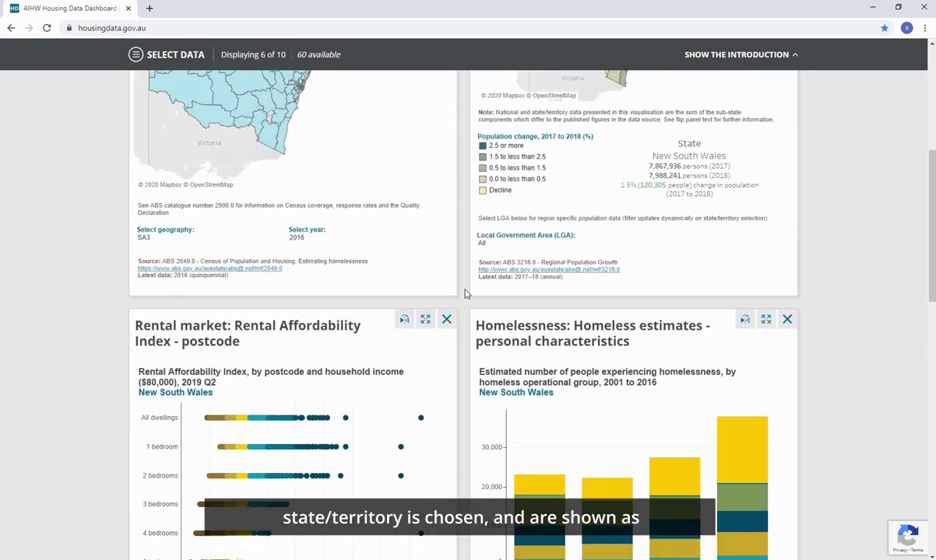
pyautogui.scroll(5, 466, 294)
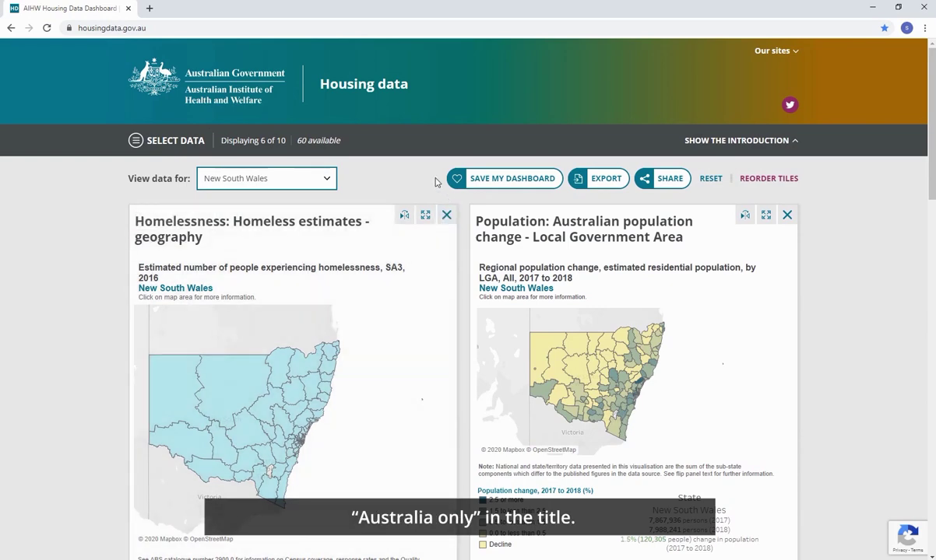
pyautogui.scroll(-5, 435, 181)
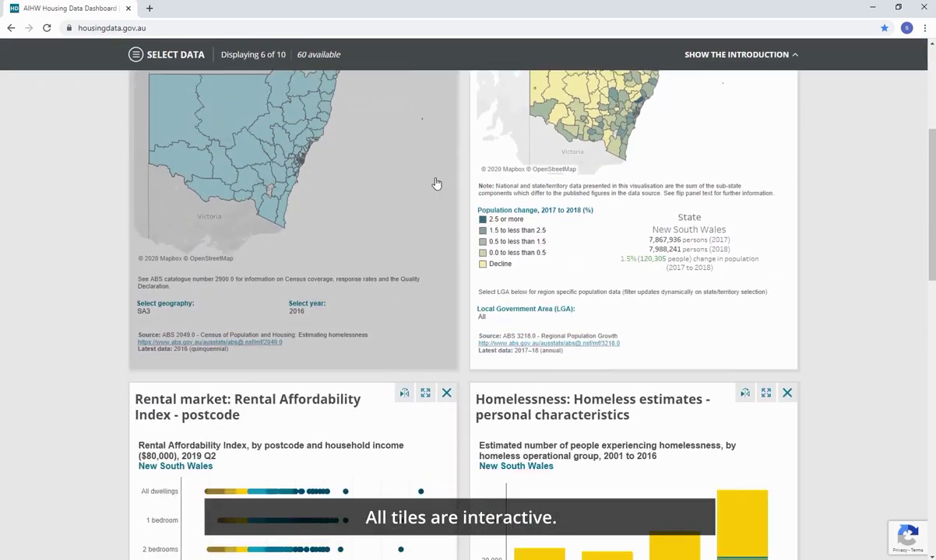
pyautogui.scroll(-10, 436, 181)
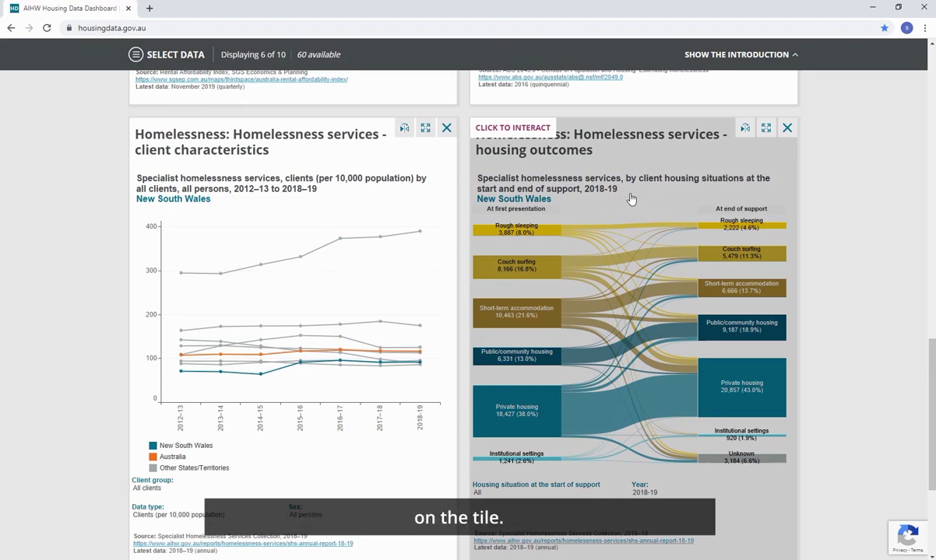
# Step: Filter housing outcomes to clients starting Homeless, then flip the tile to its background notes
pyautogui.click(554, 218)
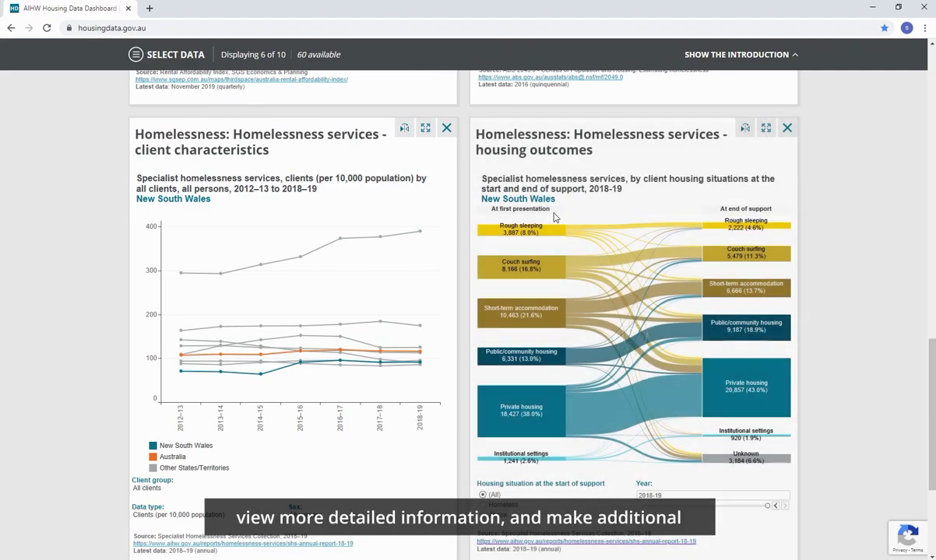
pyautogui.moveTo(521, 237)
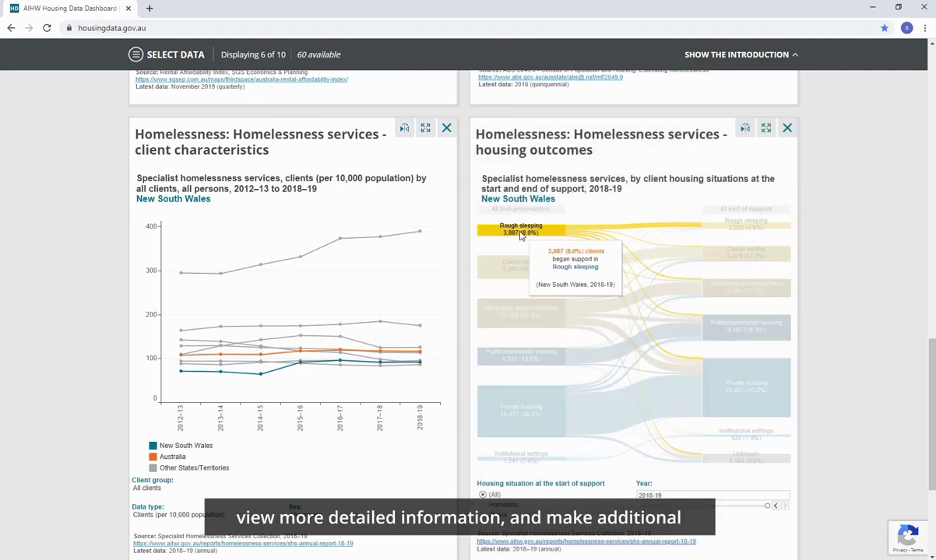
pyautogui.click(483, 506)
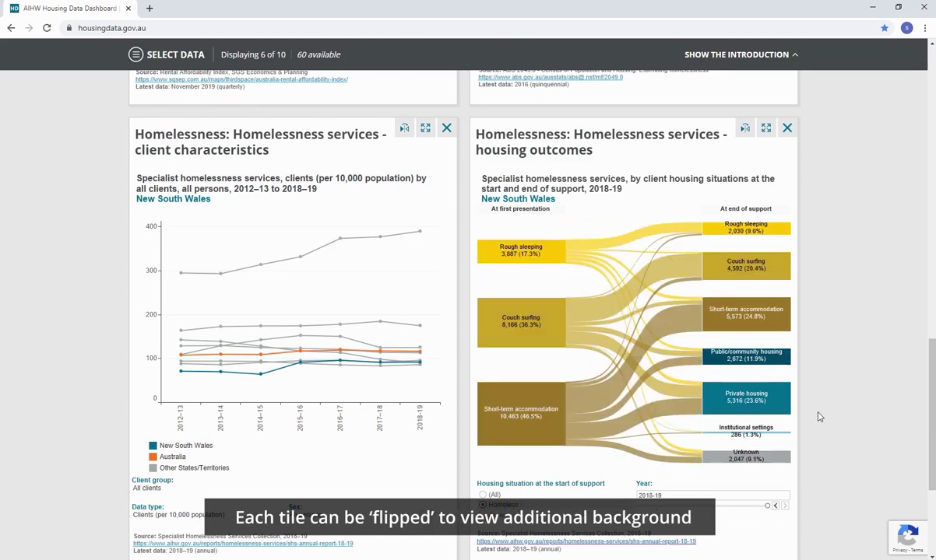
pyautogui.click(745, 130)
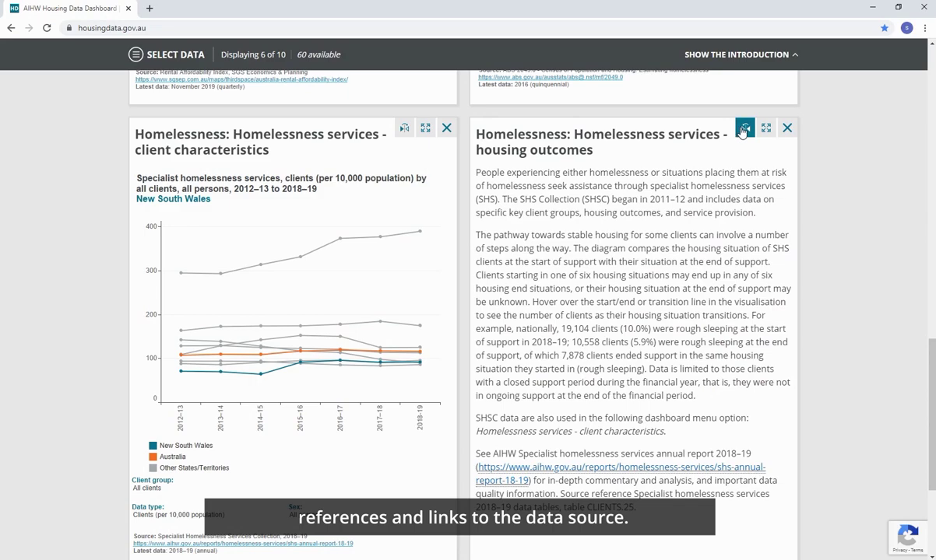
# Step: Restore the housing outcomes chart, view it full-page, then return to the dashboard
pyautogui.click(743, 130)
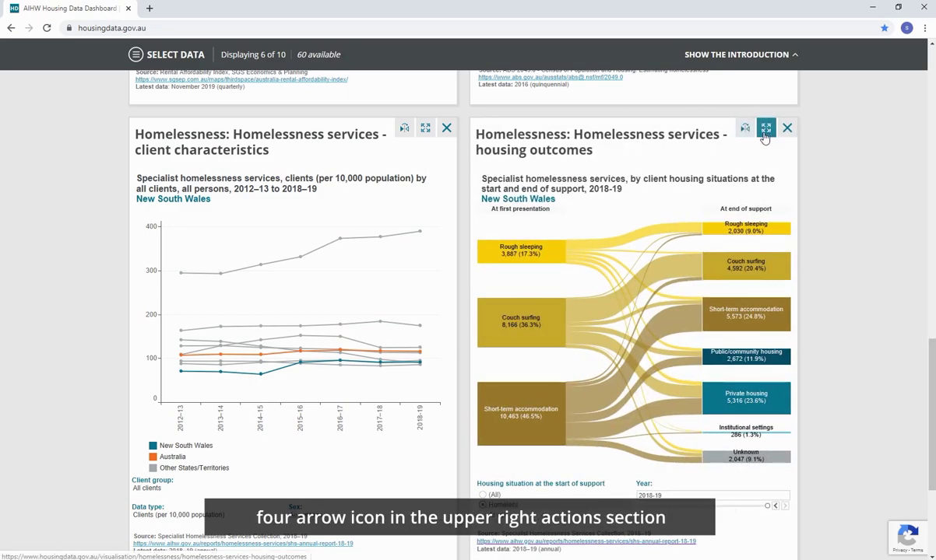
pyautogui.click(765, 130)
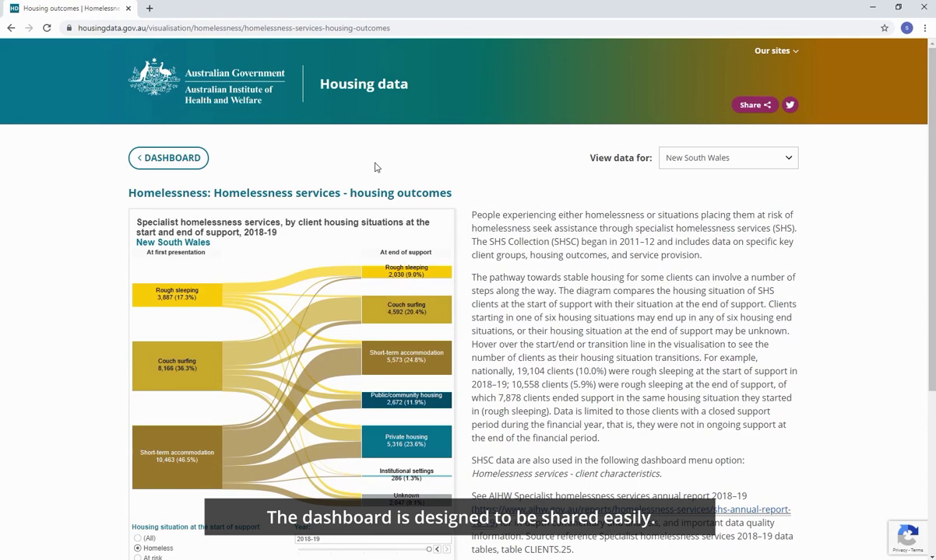
pyautogui.click(174, 160)
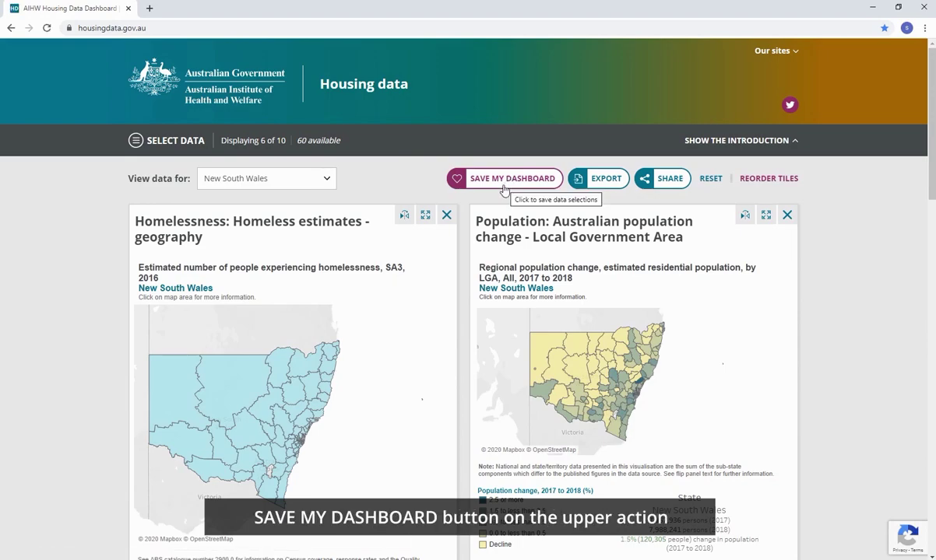
# Step: Save the New South Wales dashboard to get a share link and close the confirmation
pyautogui.click(503, 187)
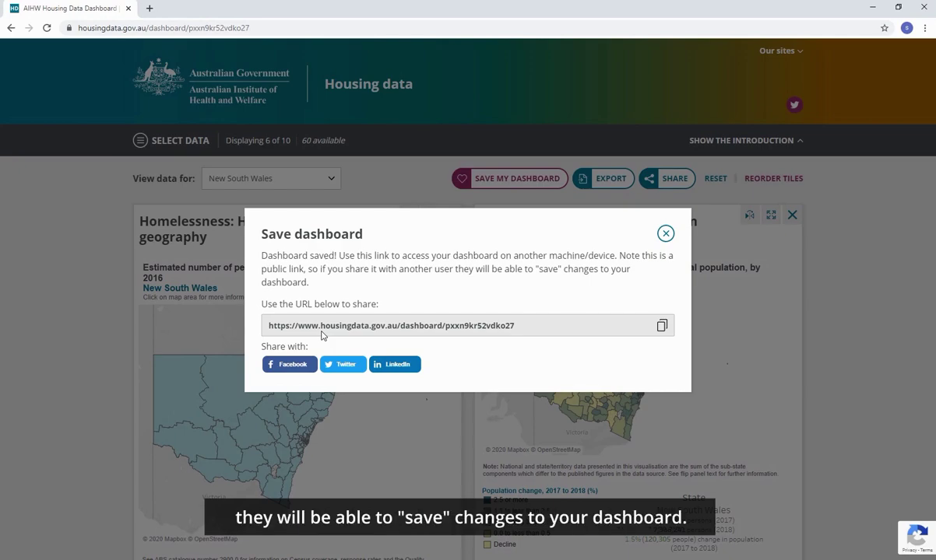
pyautogui.click(665, 235)
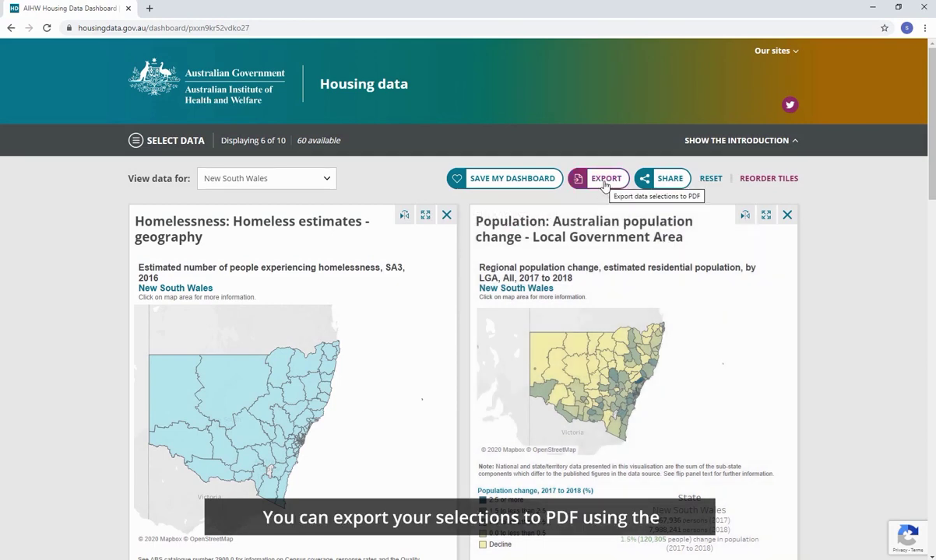
# Step: Export the dashboard to a Dashboard_Export PDF and open the downloaded file
pyautogui.click(604, 185)
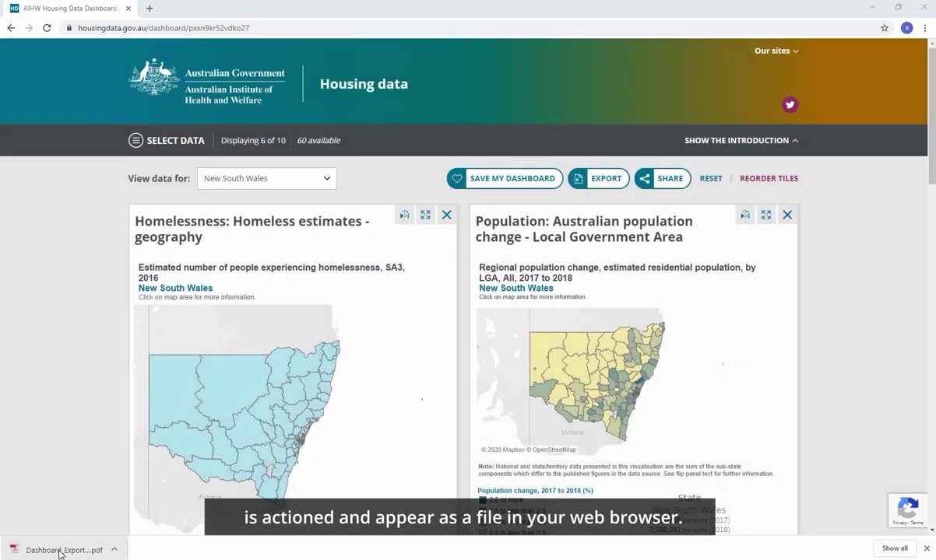
pyautogui.click(61, 551)
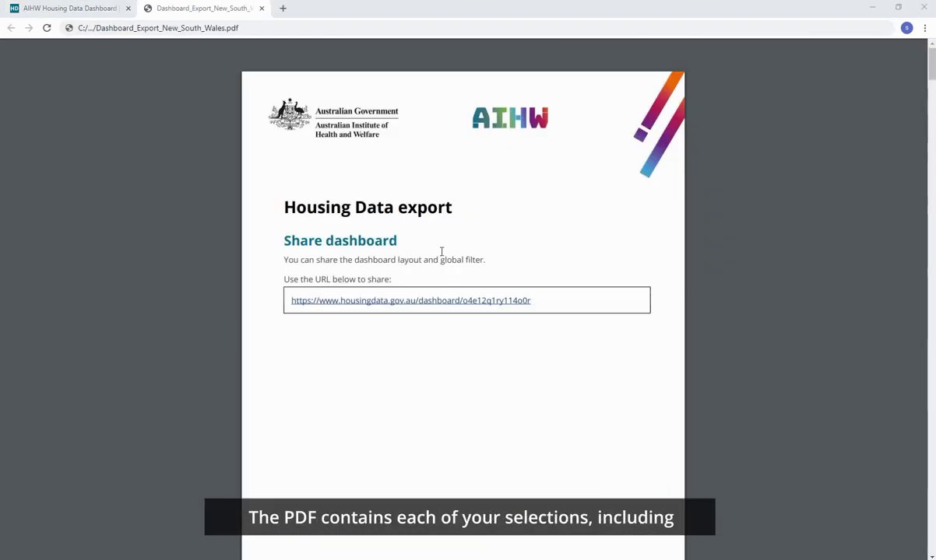
# Step: Review the pages of Dashboard_Export_New_South_Wales.pdf, then go back to the Housing Data Dashboard tab
pyautogui.scroll(-9, 455, 253)
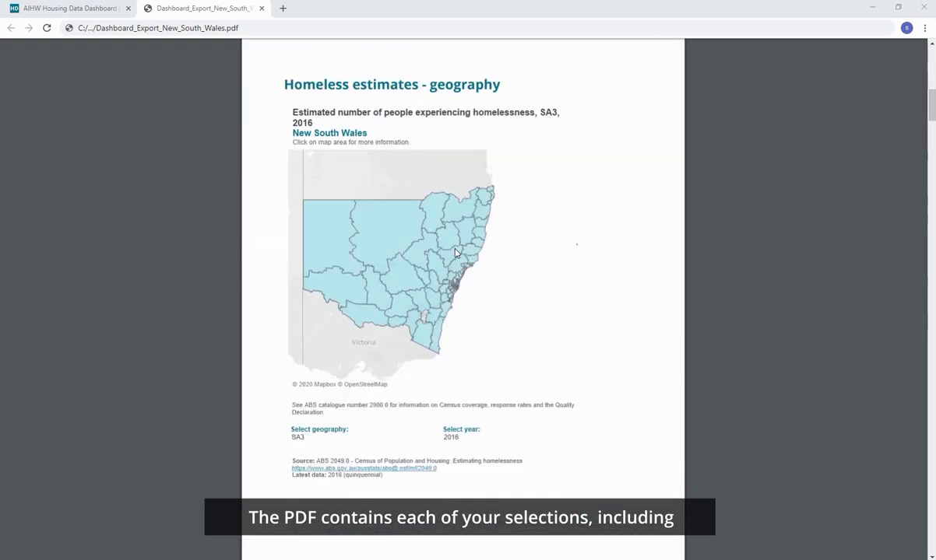
pyautogui.scroll(-14, 456, 253)
pyautogui.scroll(-14, 455, 253)
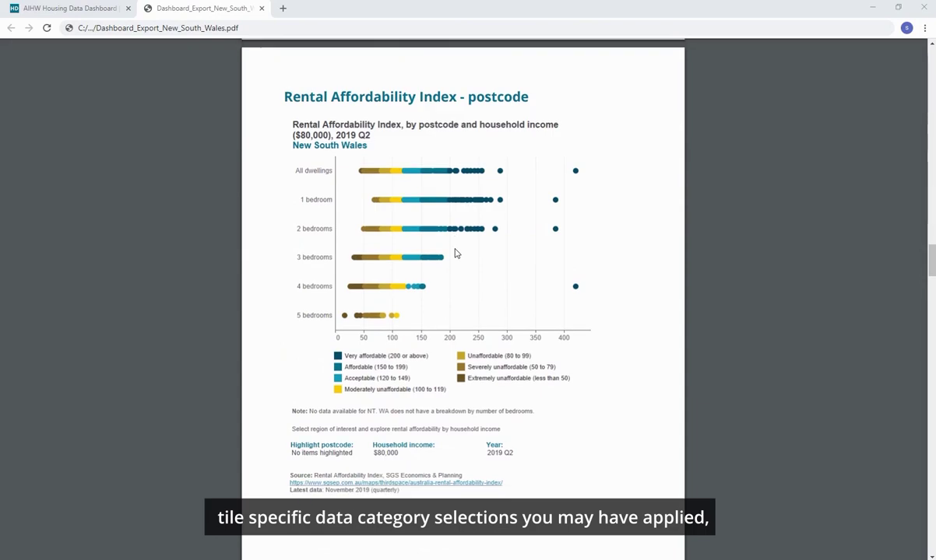
pyautogui.scroll(-10, 456, 253)
pyautogui.scroll(-8, 455, 253)
pyautogui.scroll(8, 455, 253)
pyautogui.scroll(12, 455, 253)
pyautogui.scroll(15, 455, 253)
pyautogui.scroll(15, 456, 253)
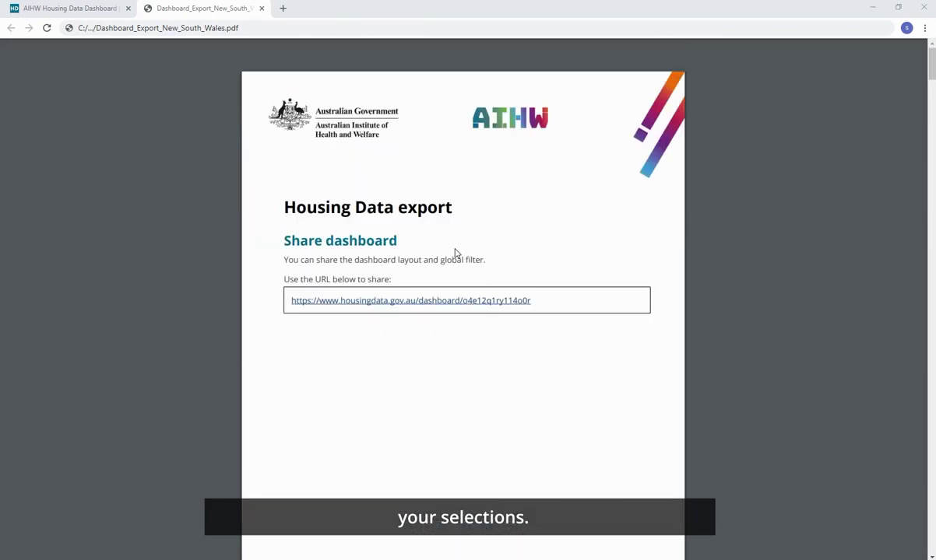
pyautogui.click(69, 11)
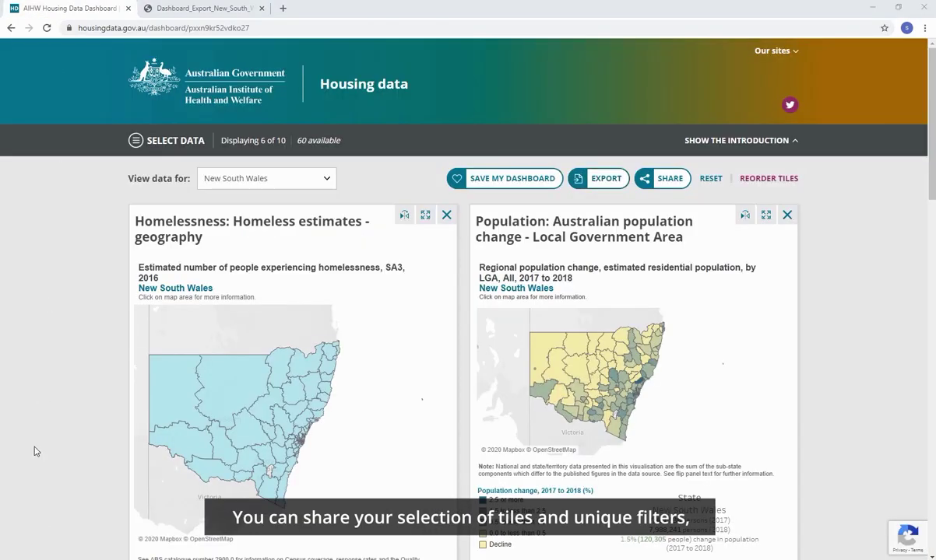
# Step: Copy the dashboard's unique URL from the Share dashboard dialog and close it
pyautogui.click(670, 181)
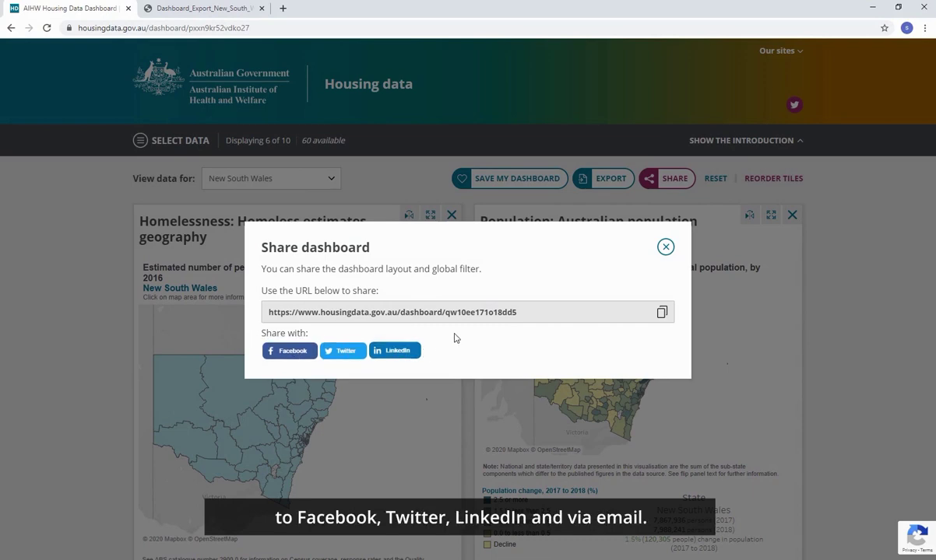
pyautogui.click(663, 315)
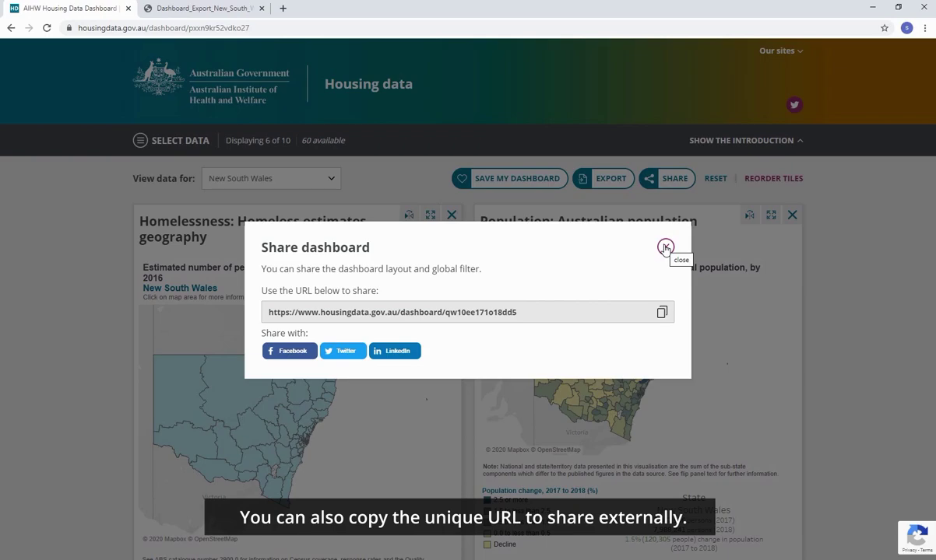
pyautogui.click(666, 248)
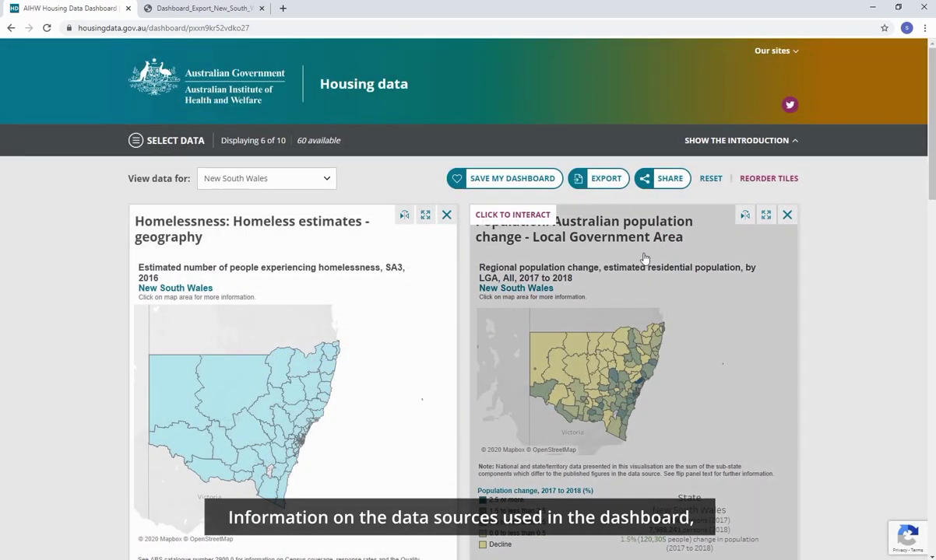
pyautogui.scroll(-11, 464, 353)
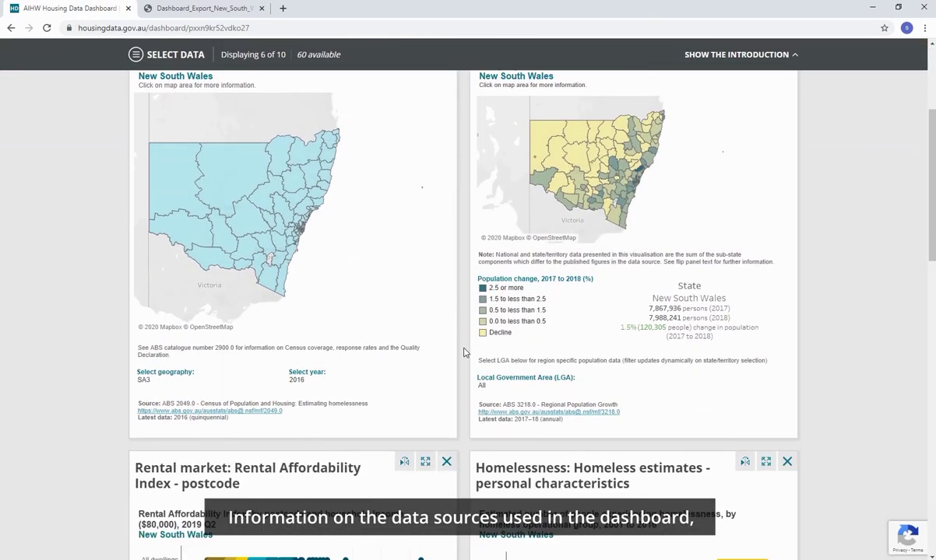
pyautogui.scroll(-8, 464, 353)
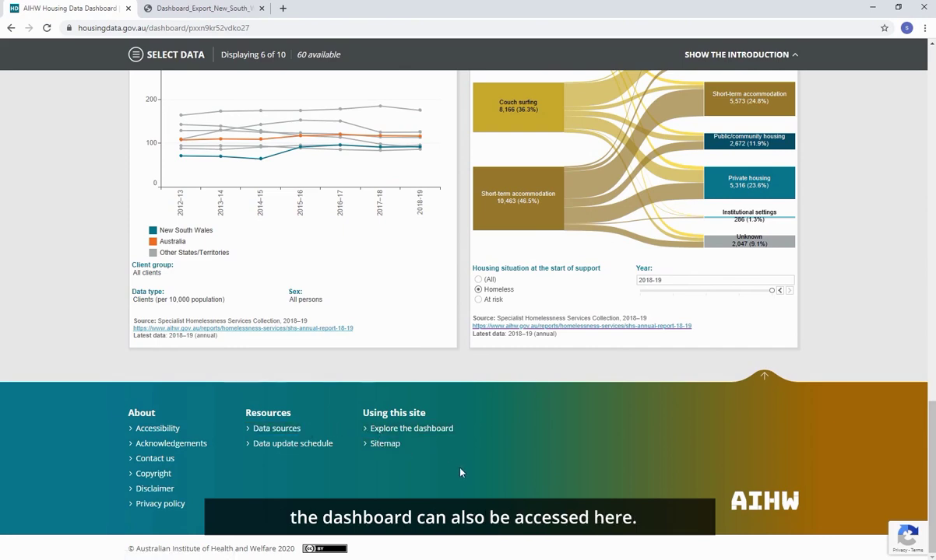
pyautogui.press('Home')
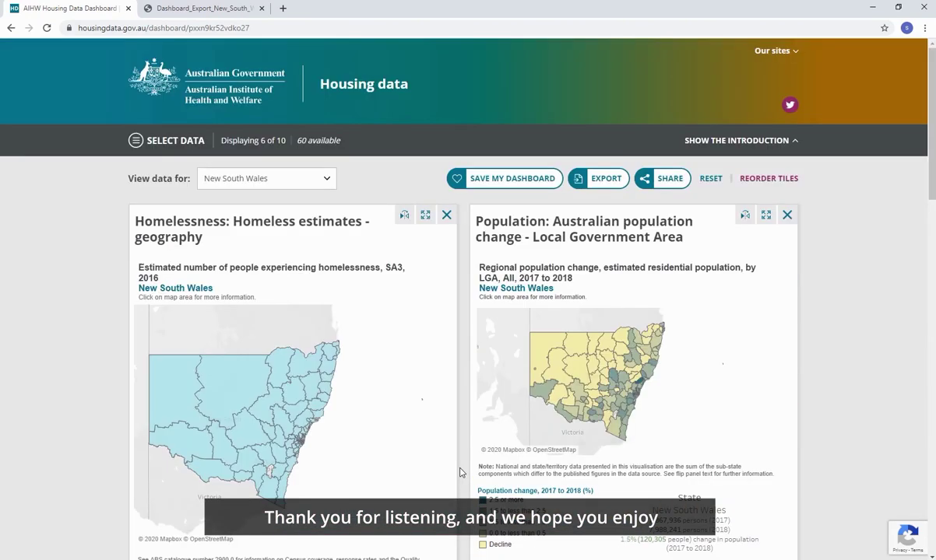